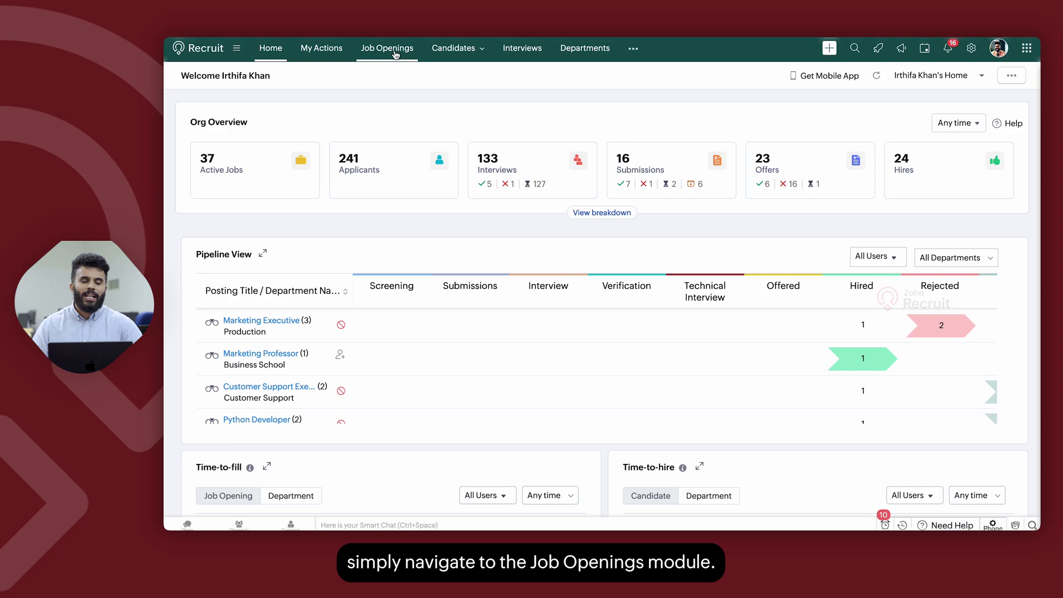
# Open the Technical Support Engineer job opening and view Zia's 7 candidate matches by percentage
pyautogui.click(394, 54)
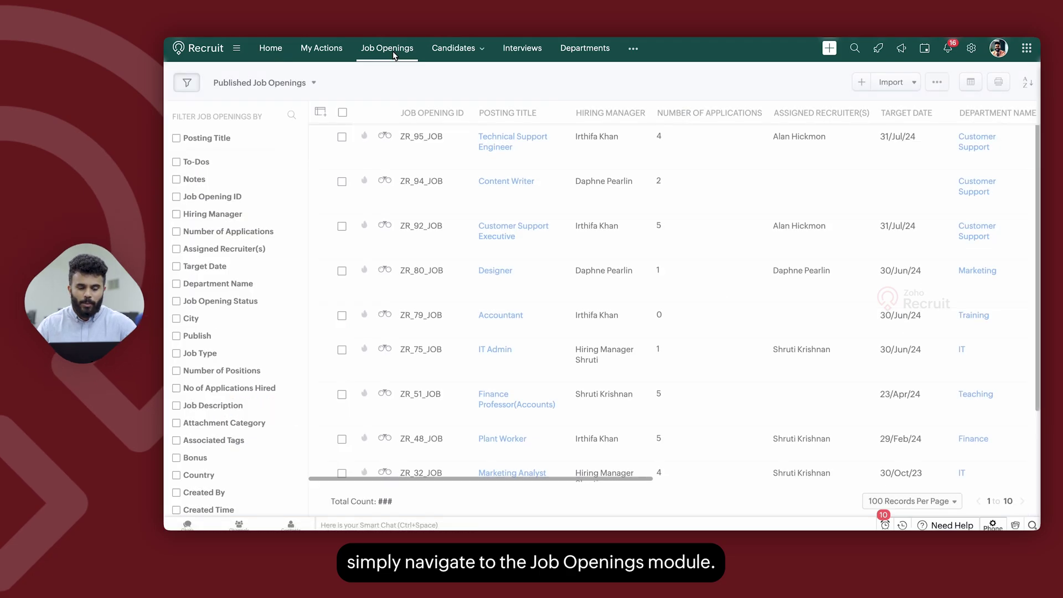
pyautogui.click(504, 151)
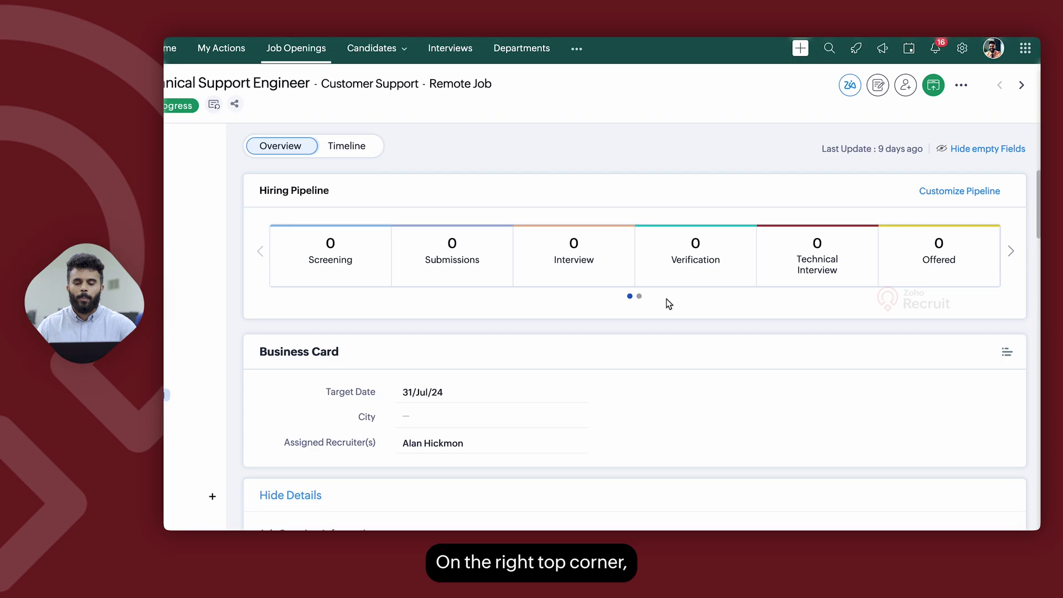
pyautogui.click(846, 88)
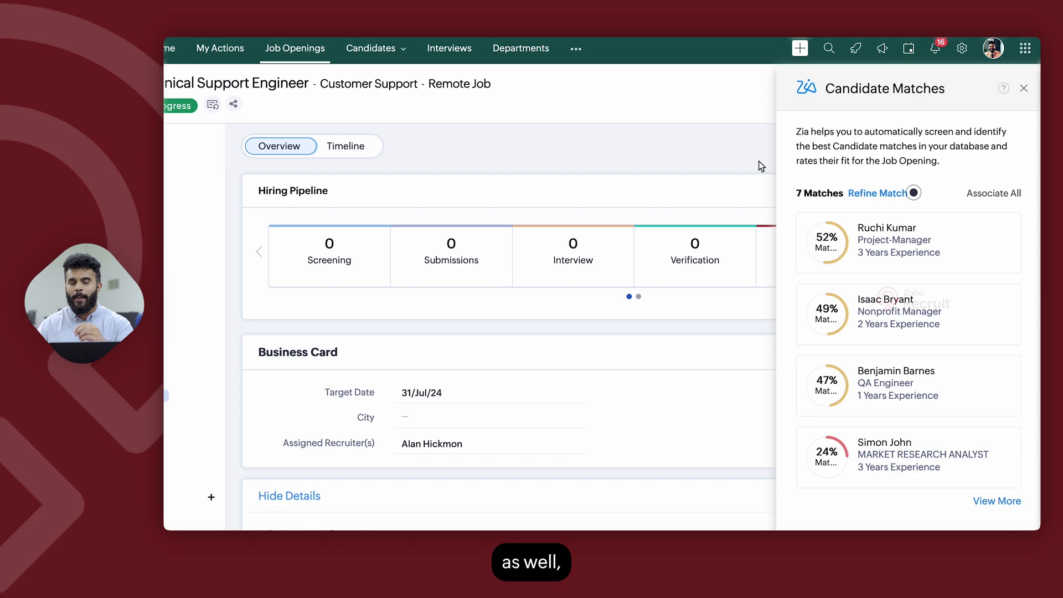
pyautogui.moveTo(828, 242)
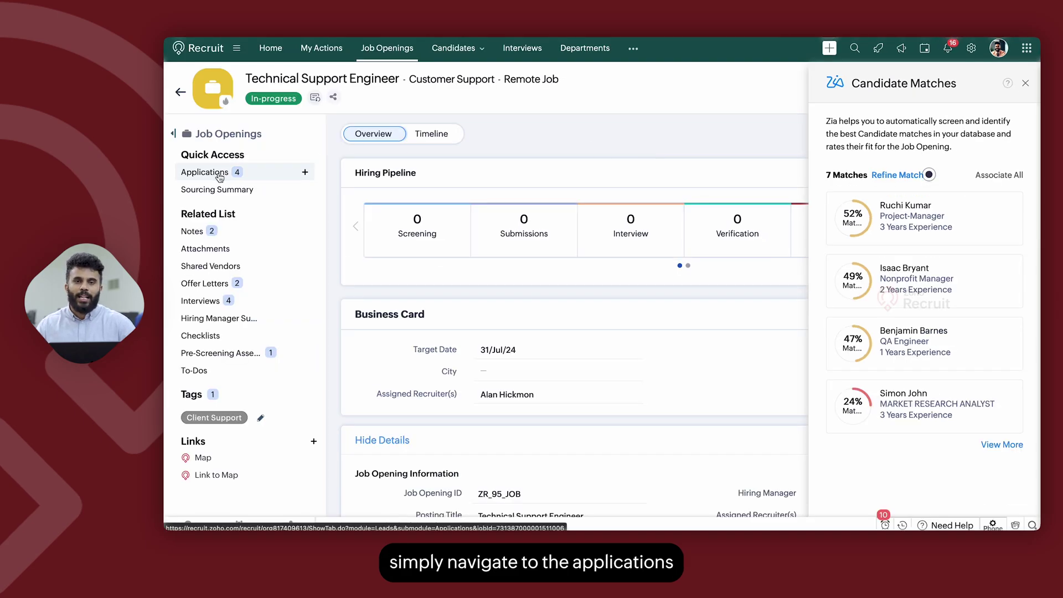
# Show the Technical Support Engineer applications along with their Zia match ratings
pyautogui.click(220, 177)
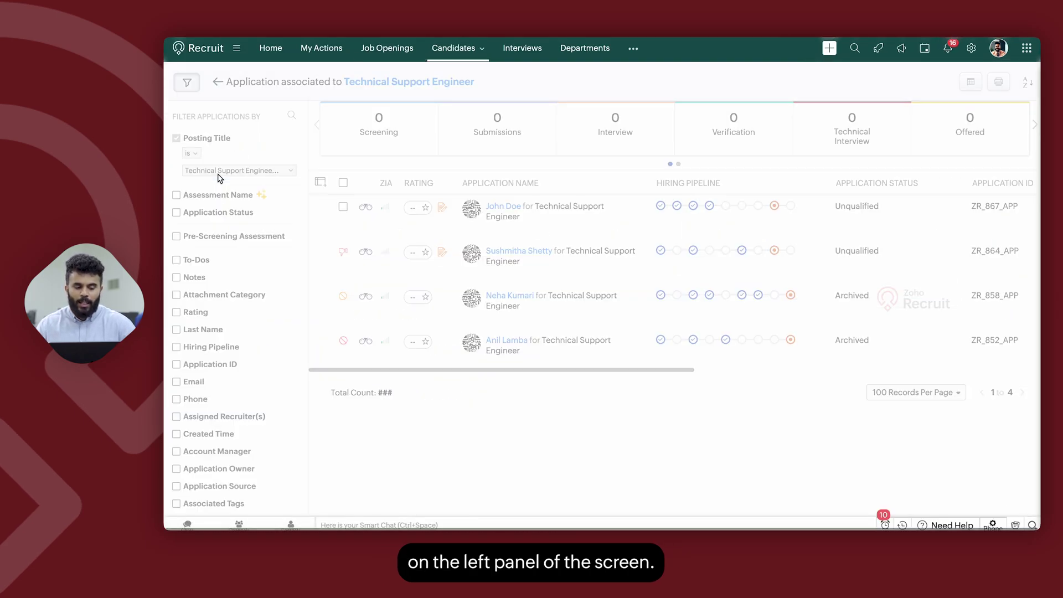
pyautogui.moveTo(388, 208)
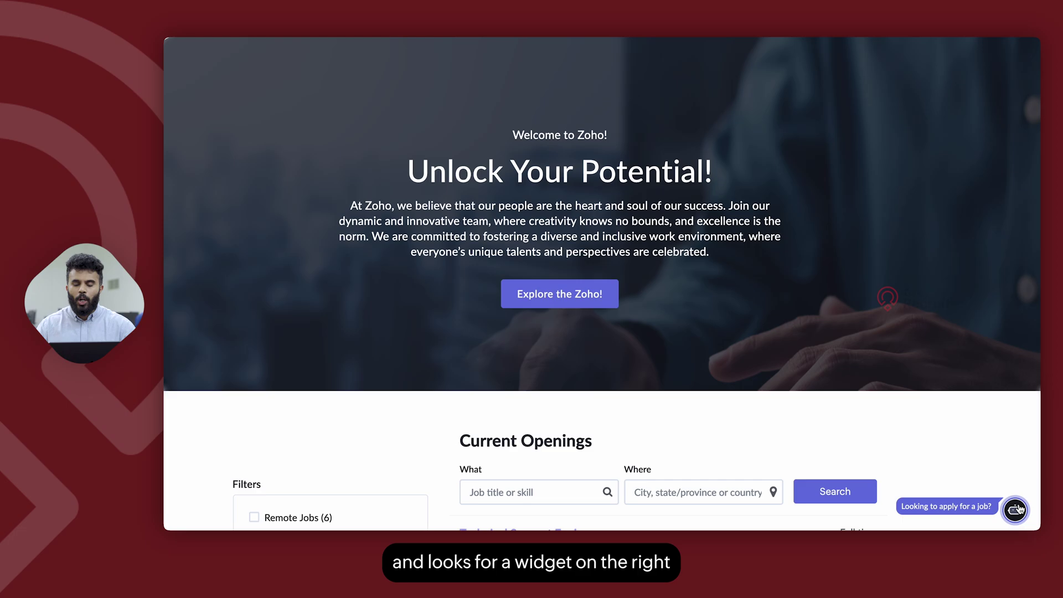
# Open the career site's Career Assistant chatbot to see its welcome message and four options
pyautogui.click(1016, 509)
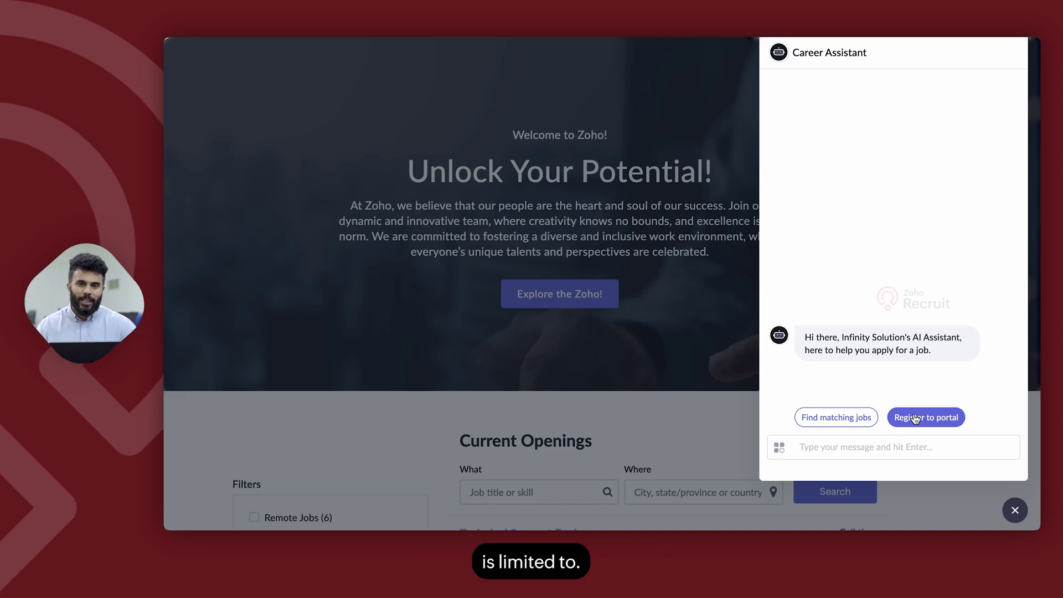
pyautogui.click(779, 450)
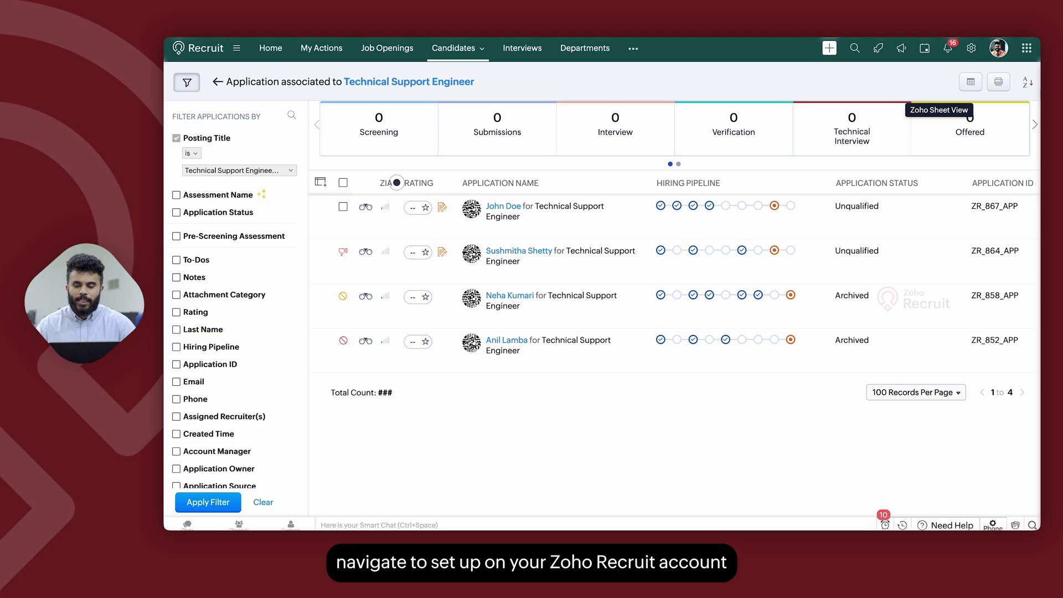
# Go to Setup and open the Zia Chatbot settings page
pyautogui.click(972, 50)
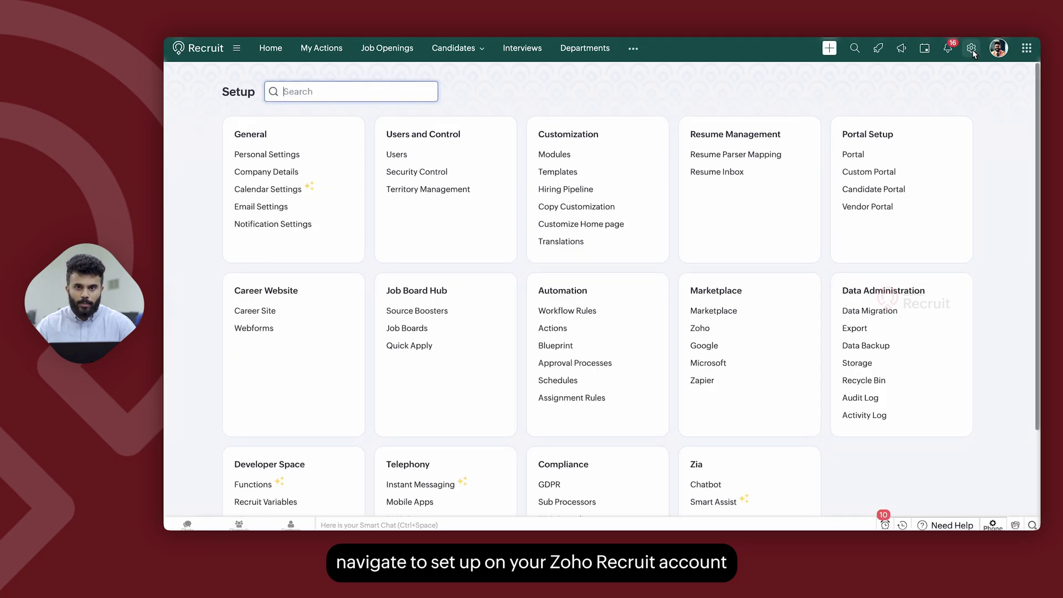
pyautogui.click(704, 487)
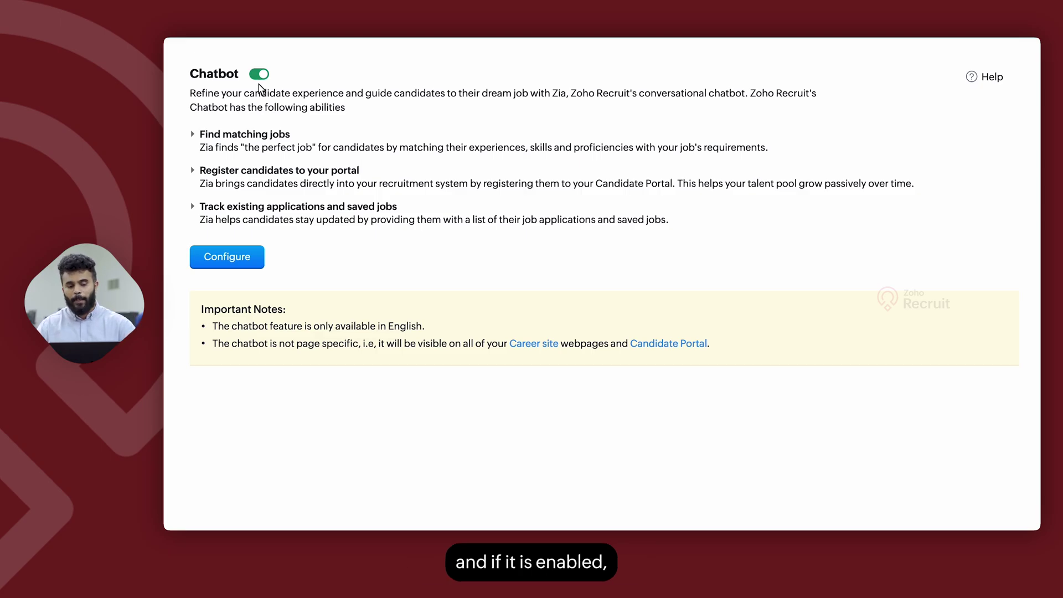
# Open the chatbot configuration and review its Bot Name and Welcome Message
pyautogui.click(231, 260)
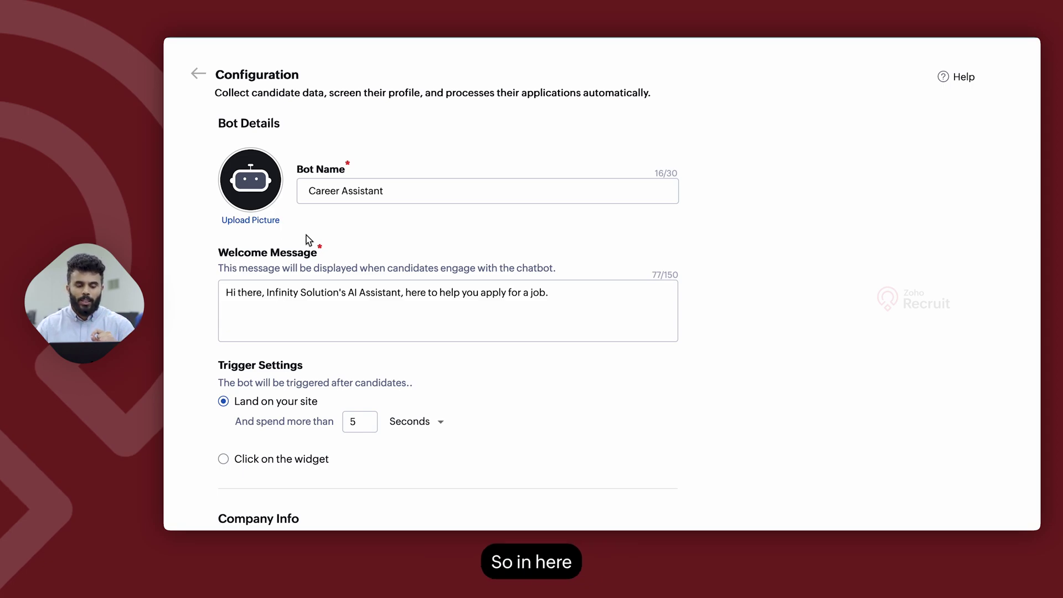
pyautogui.click(403, 193)
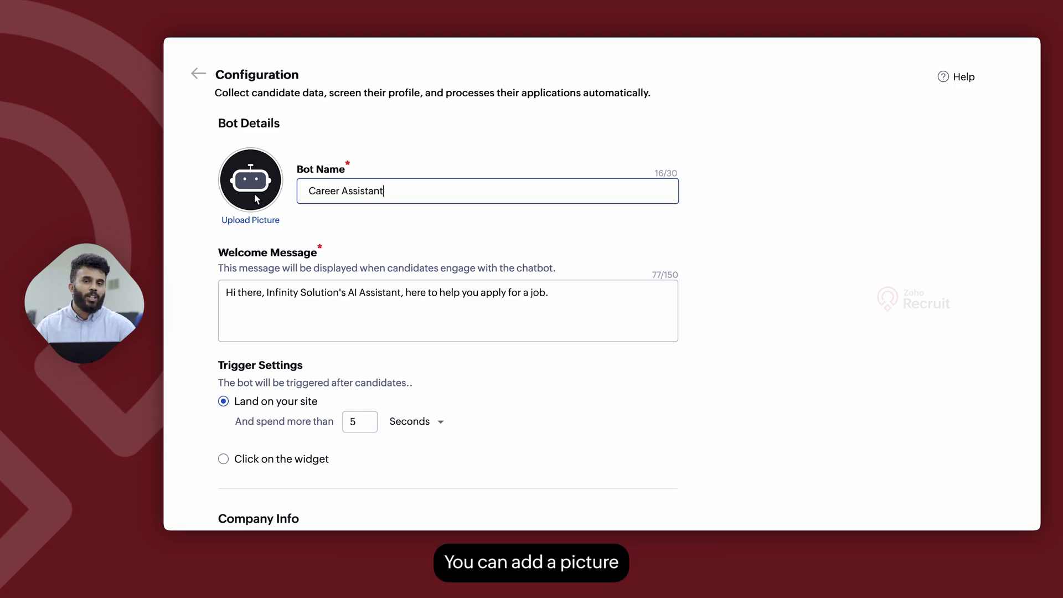
pyautogui.click(299, 330)
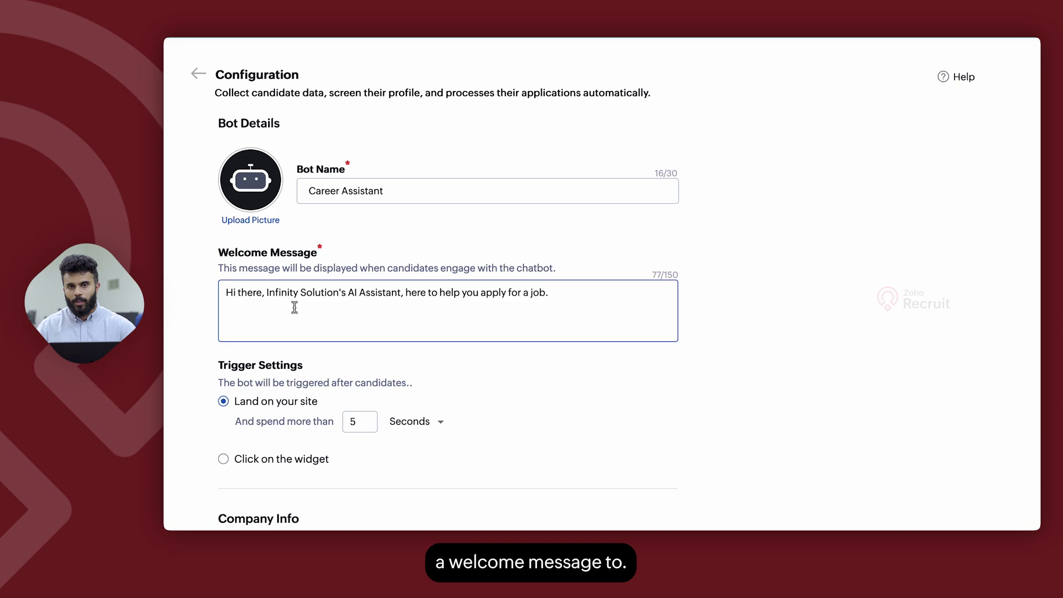
pyautogui.scroll(-3, 294, 307)
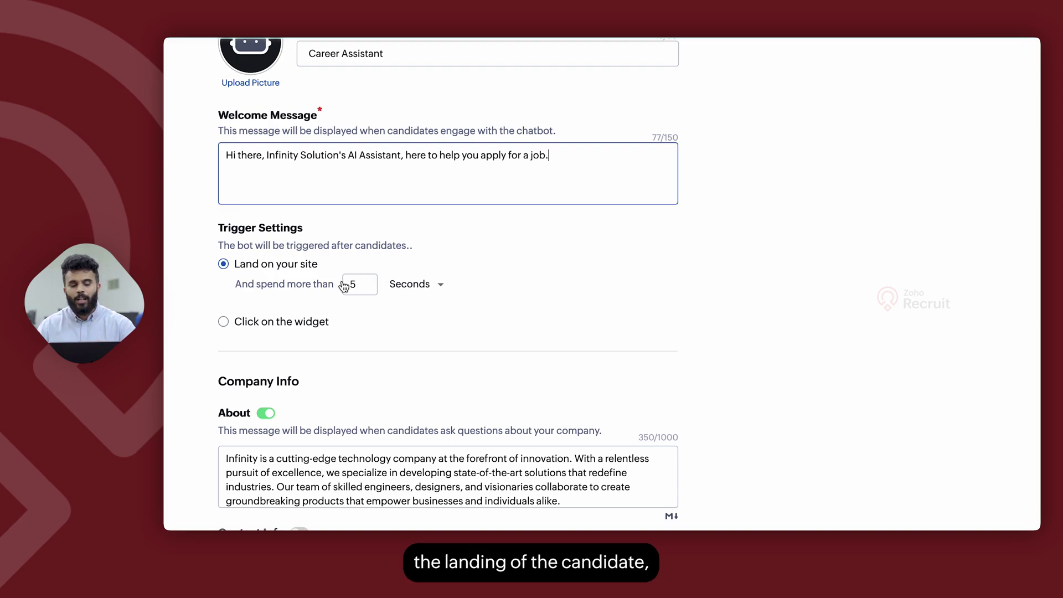
# Keep seconds as the delay unit and set the trigger to 'Click on the widget'
pyautogui.click(367, 283)
pyautogui.click(415, 296)
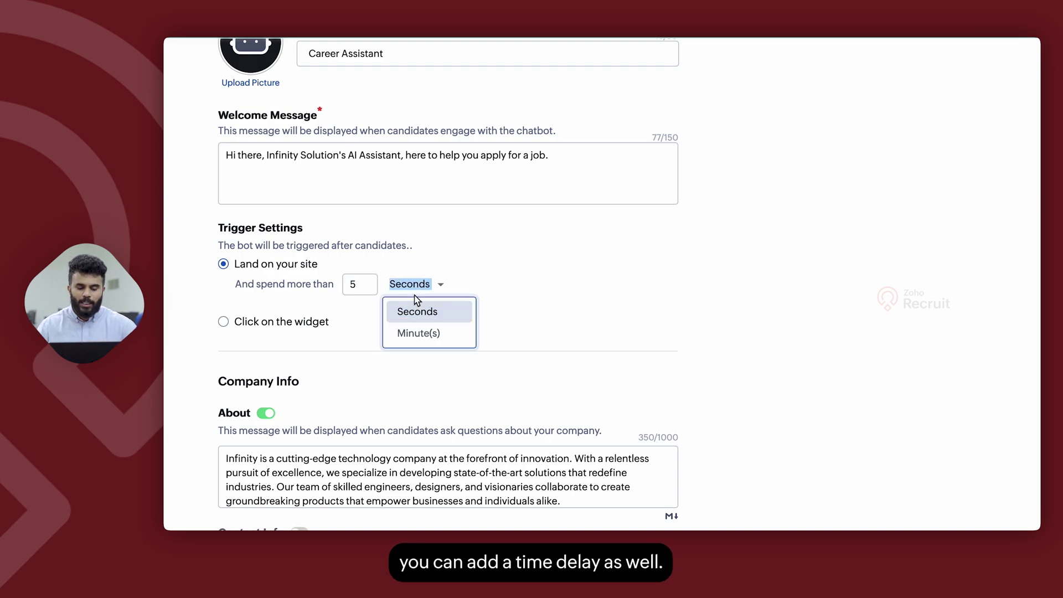
pyautogui.click(531, 273)
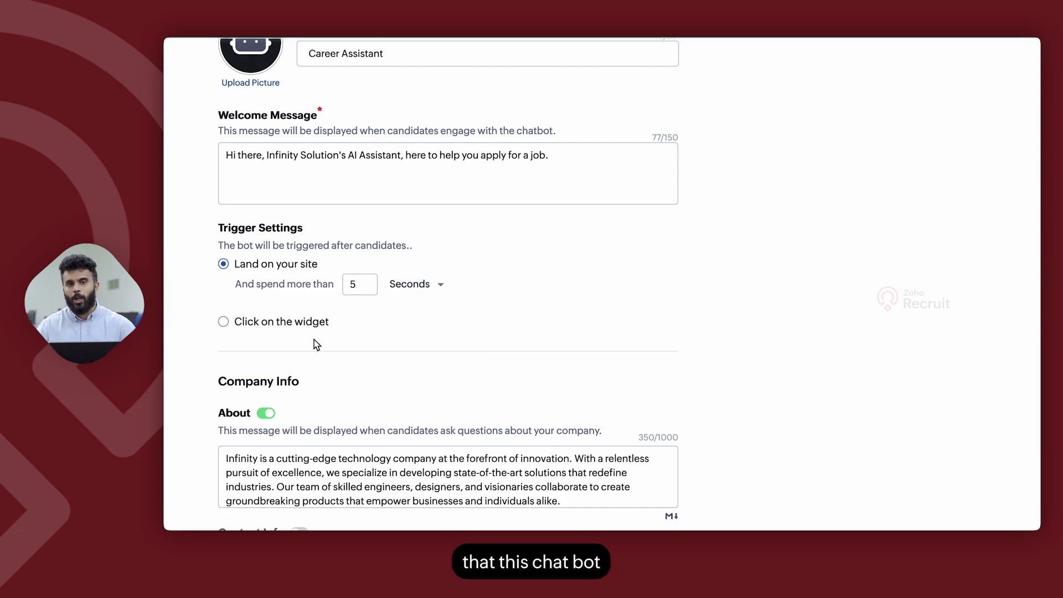
pyautogui.click(289, 327)
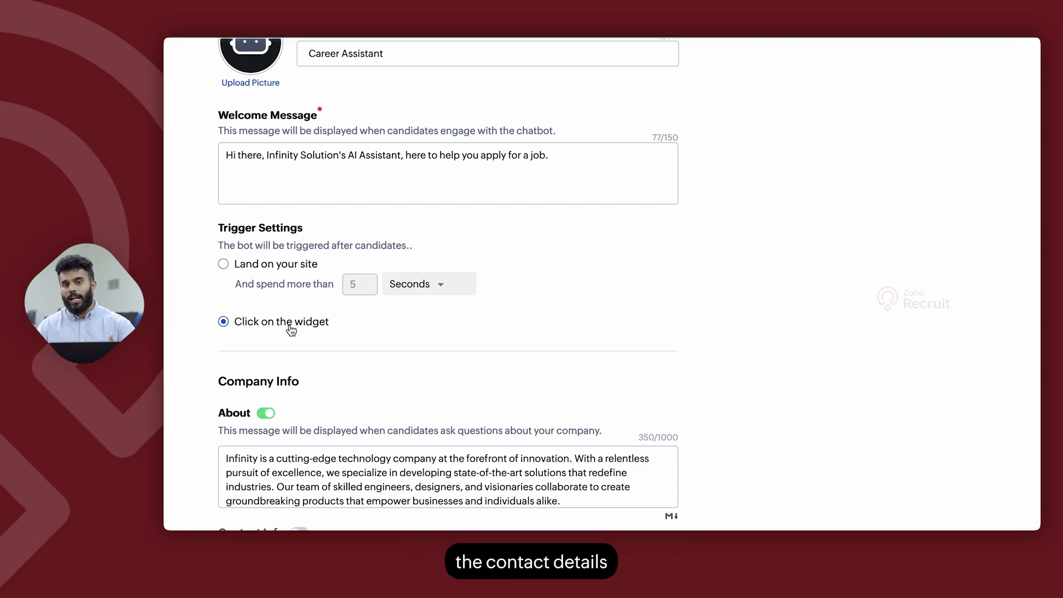
pyautogui.scroll(-3, 291, 331)
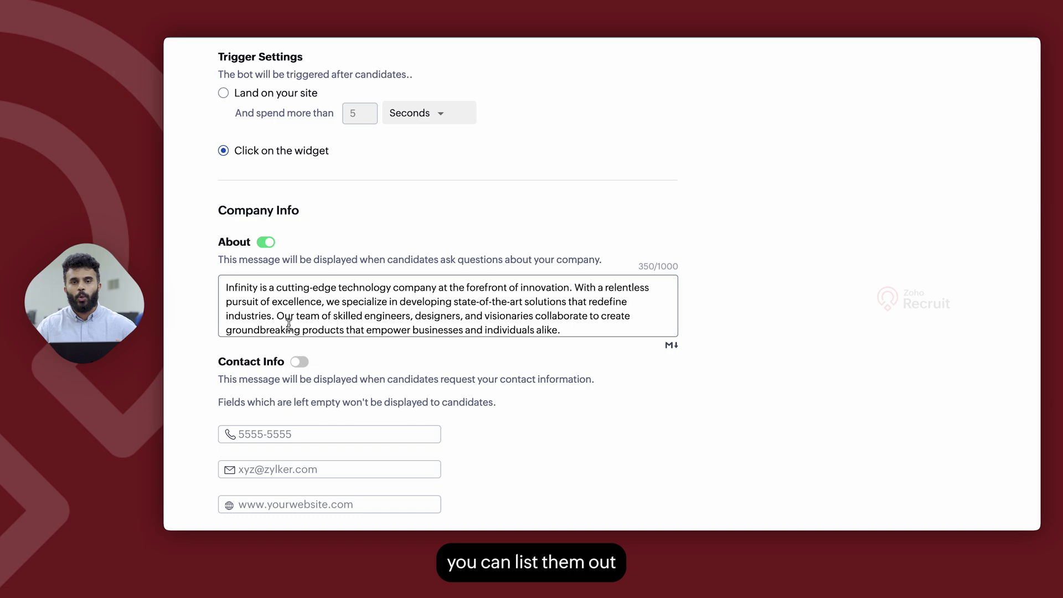
# Enable the chatbot's company About message, leaving Contact Info switched off
pyautogui.click(299, 364)
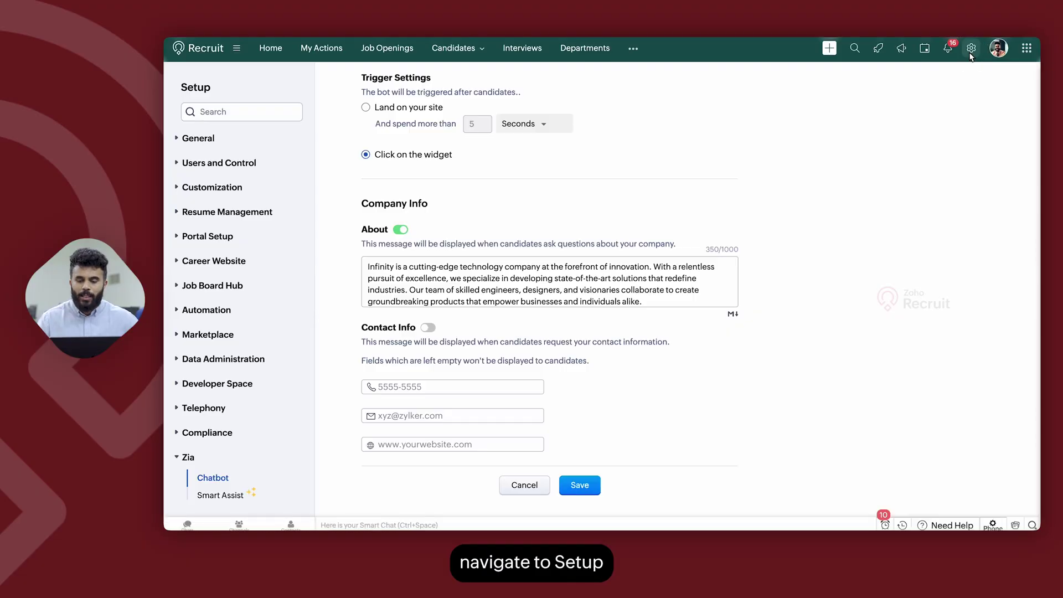
# Confirm in Zia Smart Assist settings that OpenAI is connected, then return to Job Openings
pyautogui.click(972, 48)
pyautogui.scroll(-3, 894, 335)
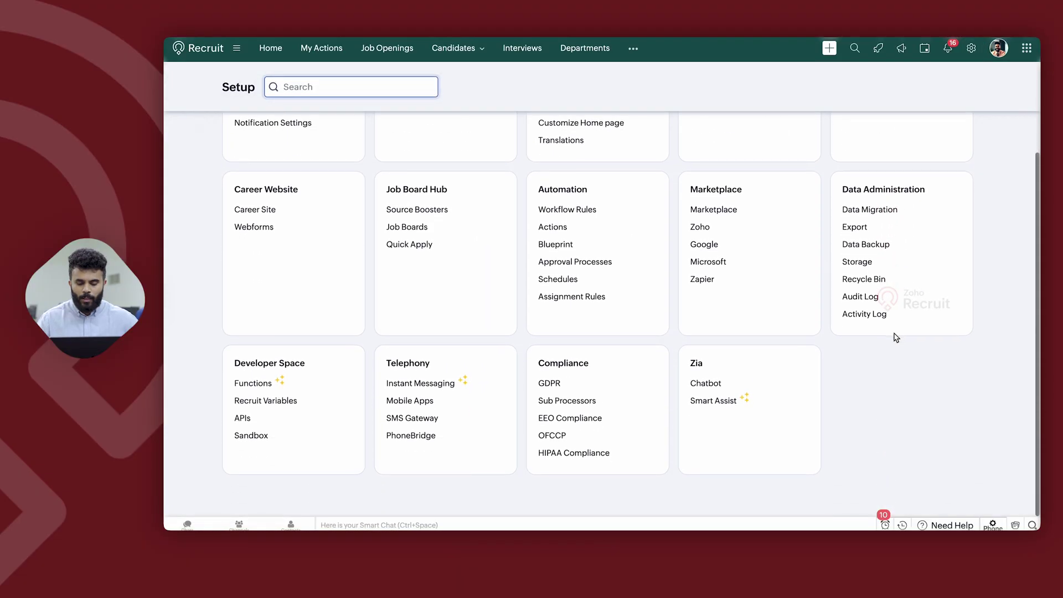
pyautogui.click(714, 404)
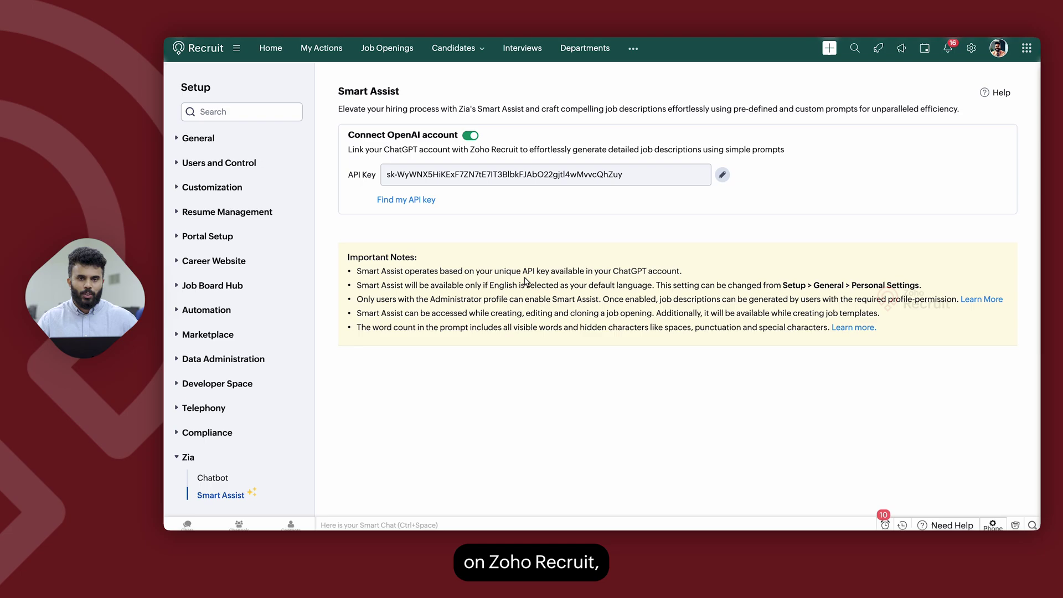
pyautogui.click(394, 58)
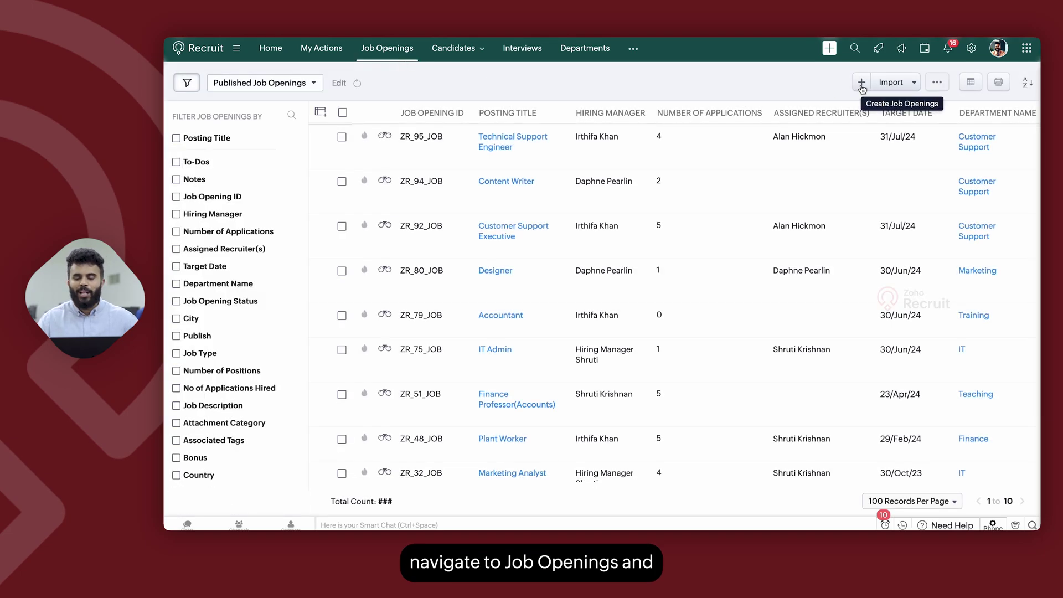
# Start a new job opening and bring up Zia Assist under Description Information
pyautogui.click(862, 83)
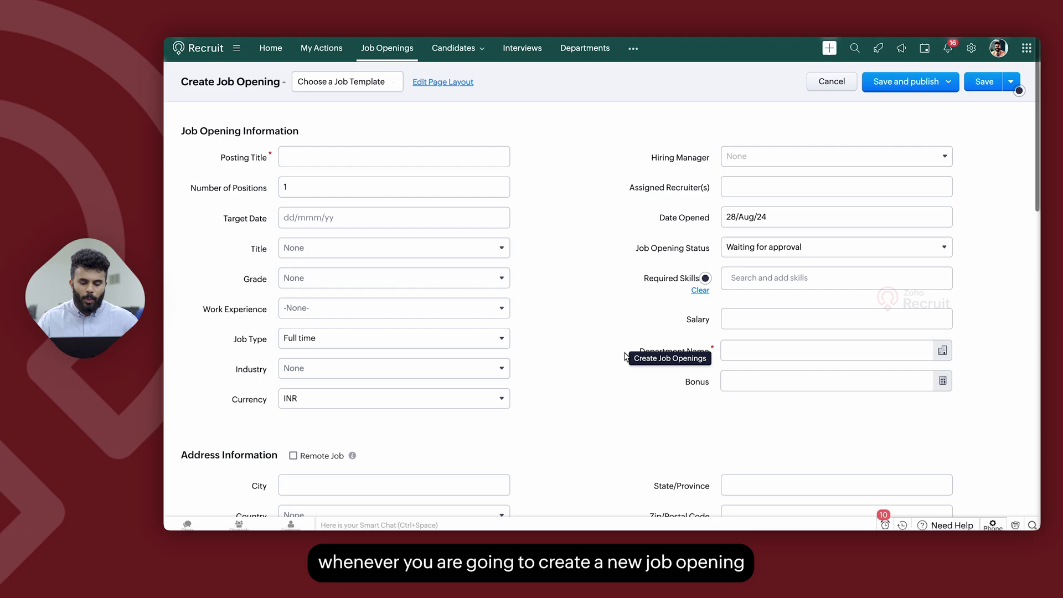
pyautogui.scroll(-1, 627, 357)
pyautogui.scroll(-5, 627, 358)
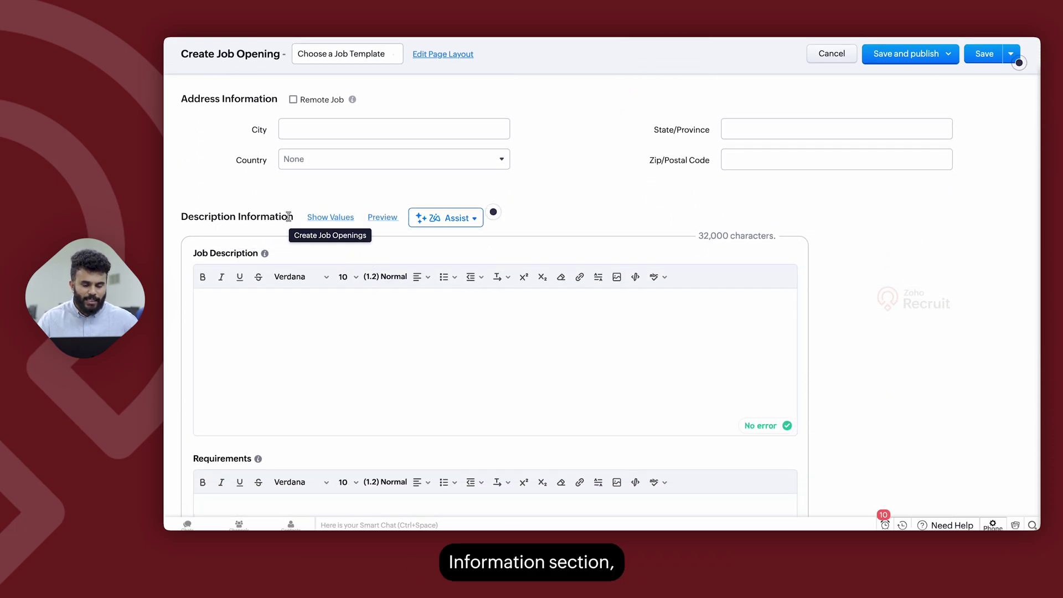
pyautogui.click(440, 218)
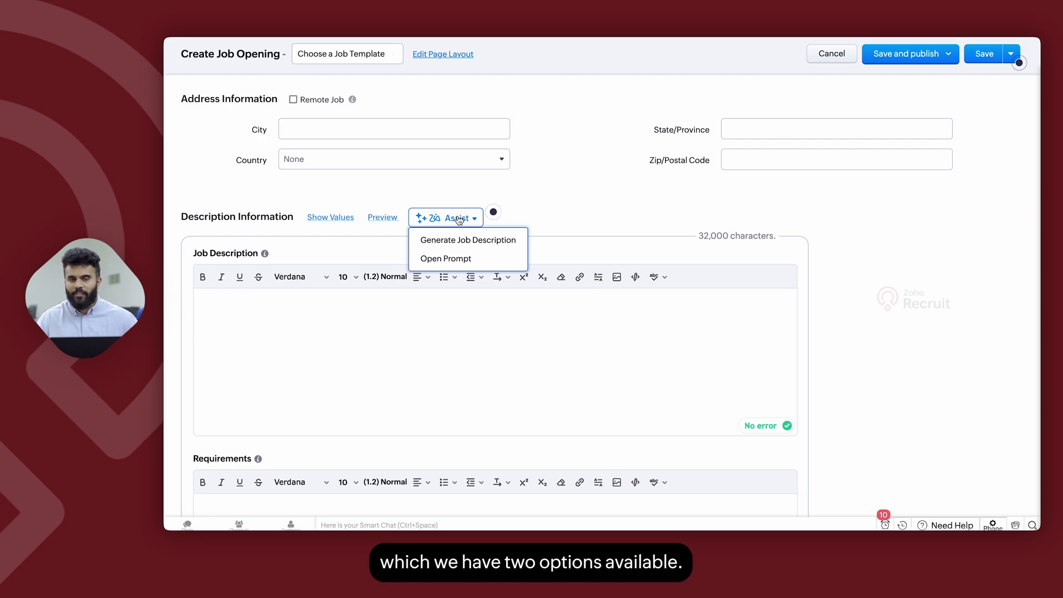
# Generate a Software Engineer description (IT, C++, 2-3 Years), review it, and close the panel
pyautogui.click(472, 242)
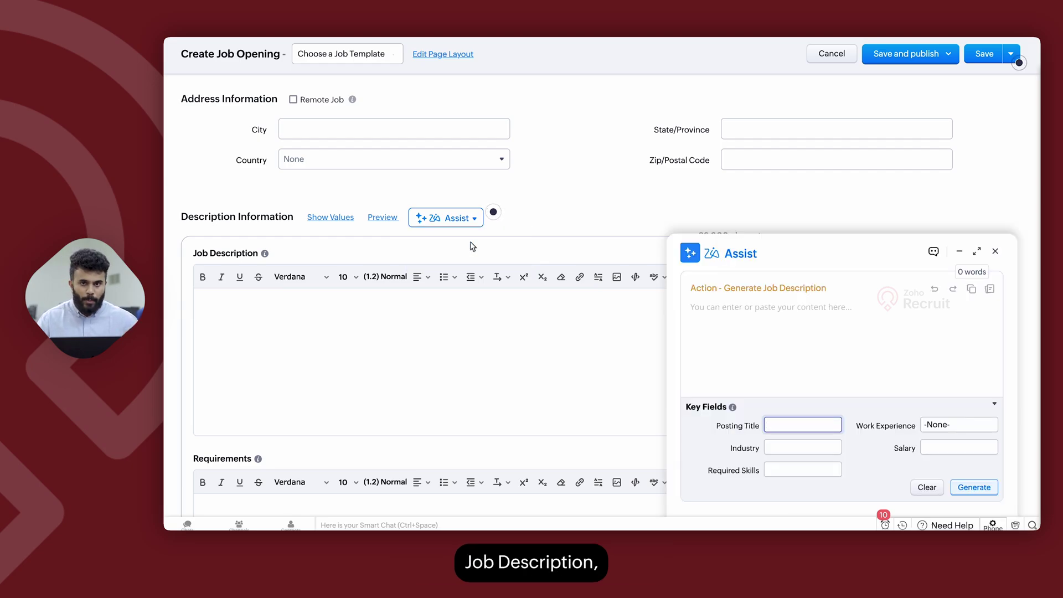
pyautogui.write('So')
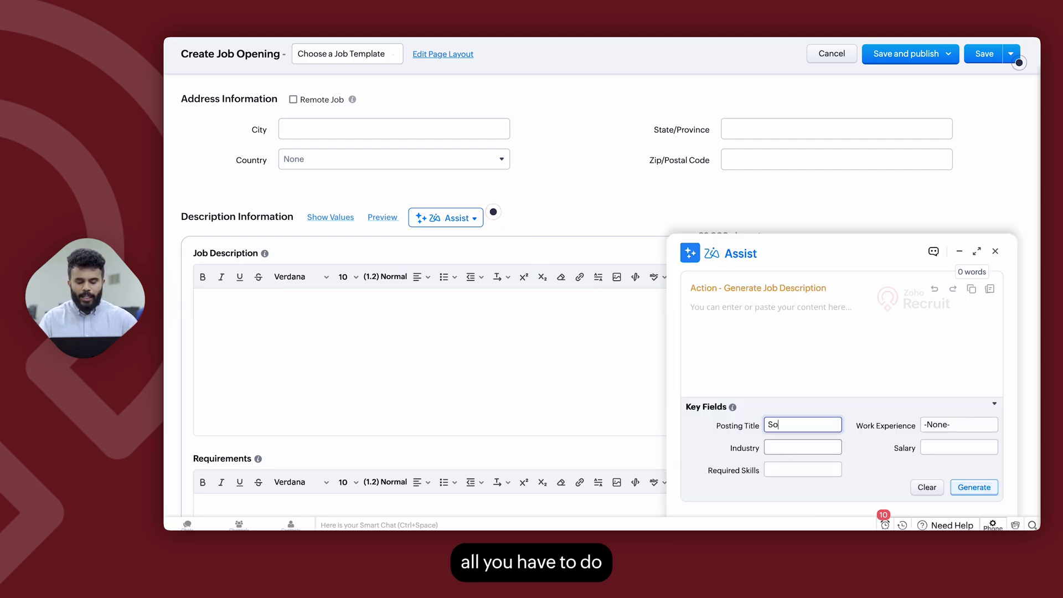
pyautogui.write('ftware En')
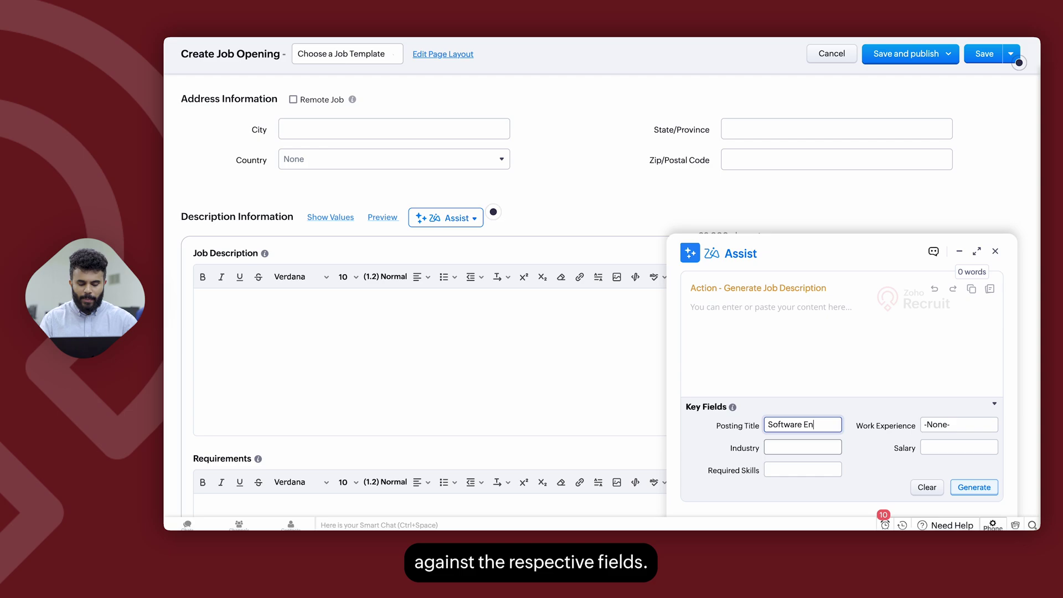
pyautogui.write('gineer')
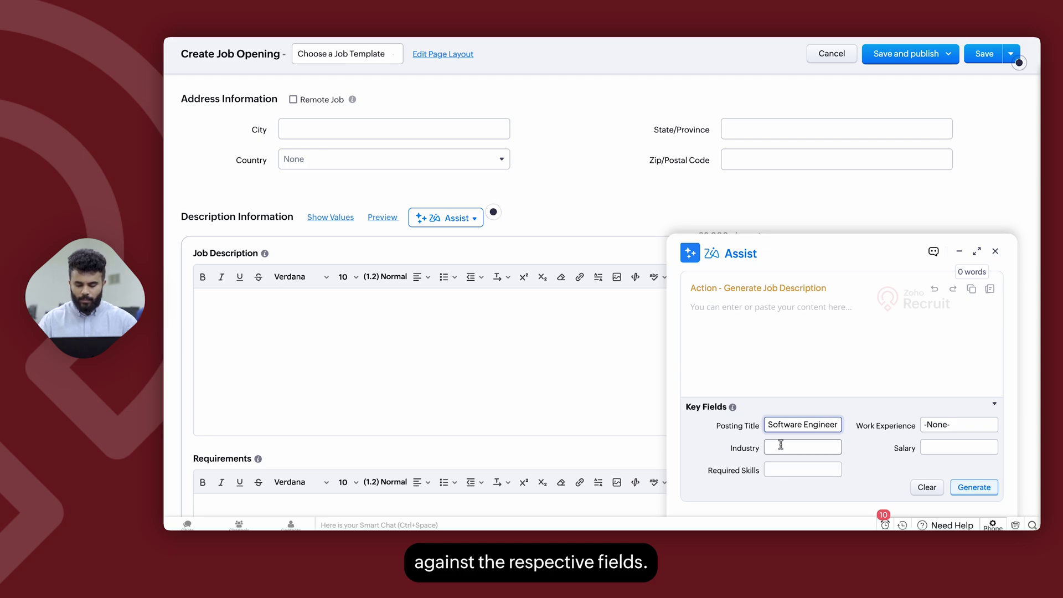
pyautogui.click(778, 441)
pyautogui.click(773, 470)
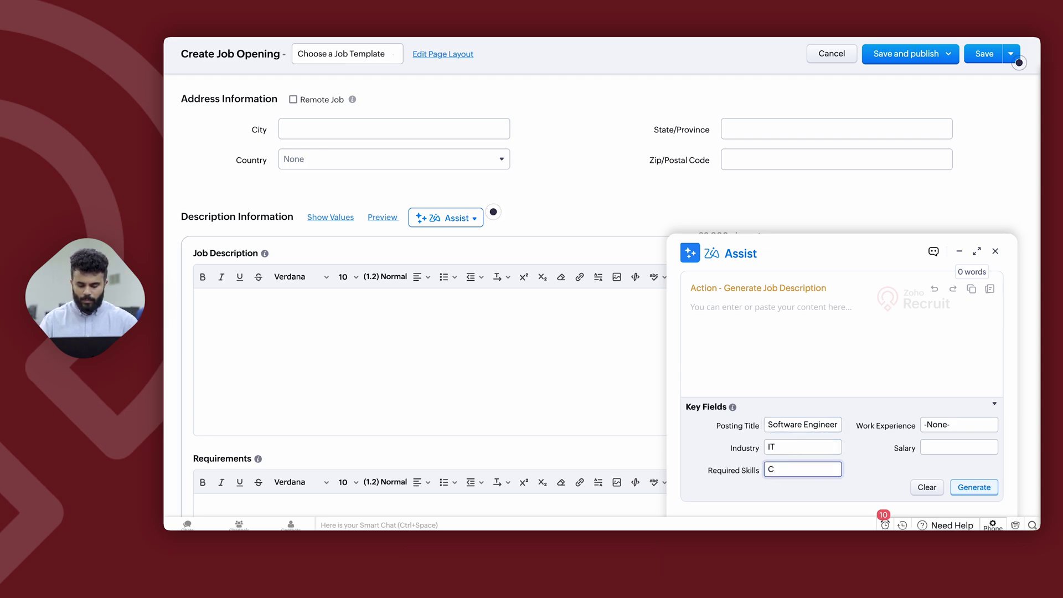
pyautogui.click(936, 425)
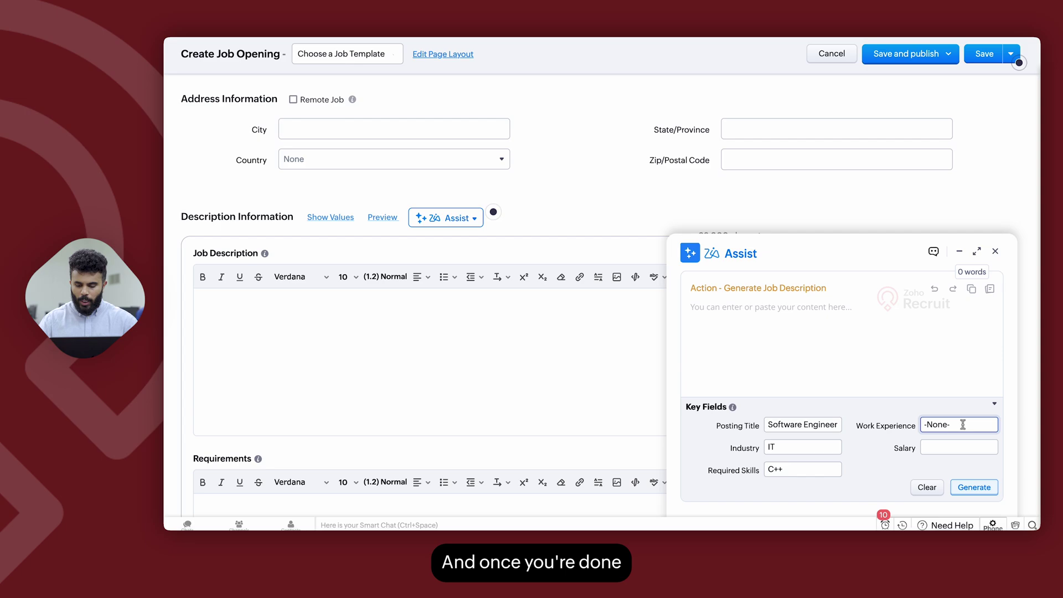
pyautogui.moveTo(964, 425); pyautogui.dragTo(886, 425)
pyautogui.write('2-3')
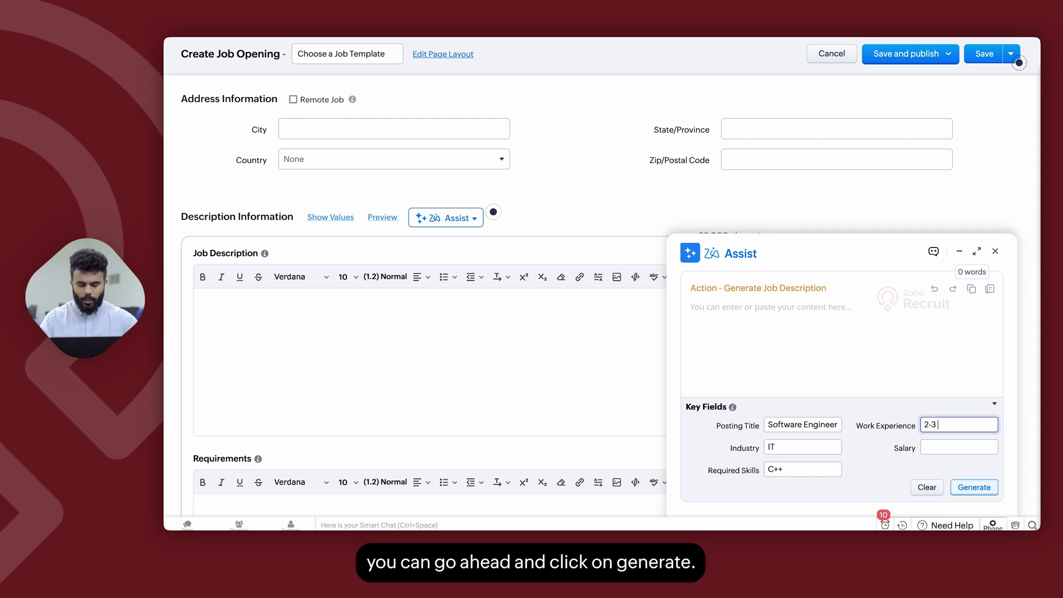
pyautogui.write(' Years')
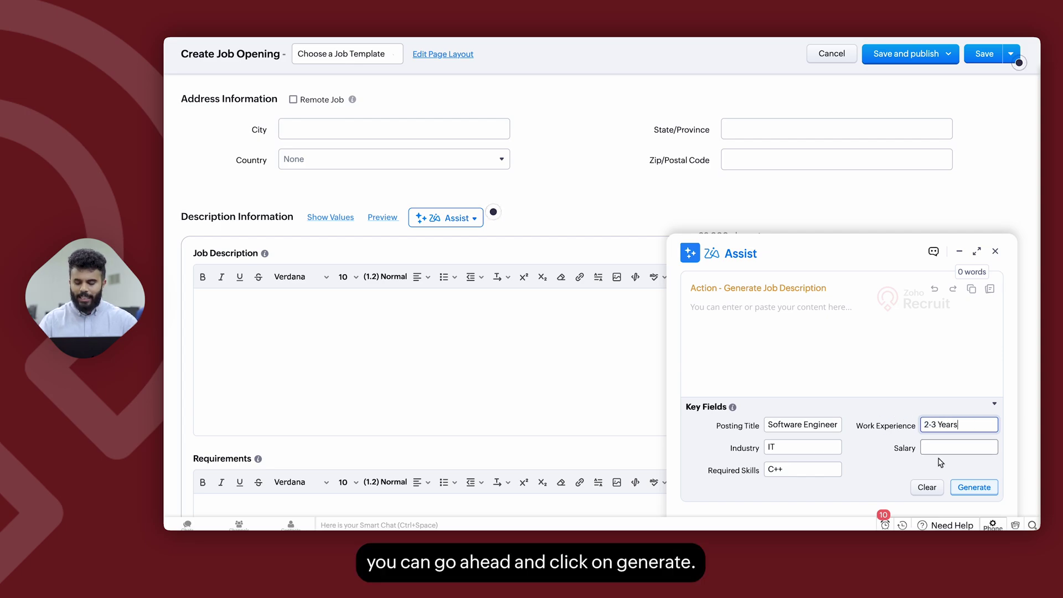
pyautogui.click(971, 489)
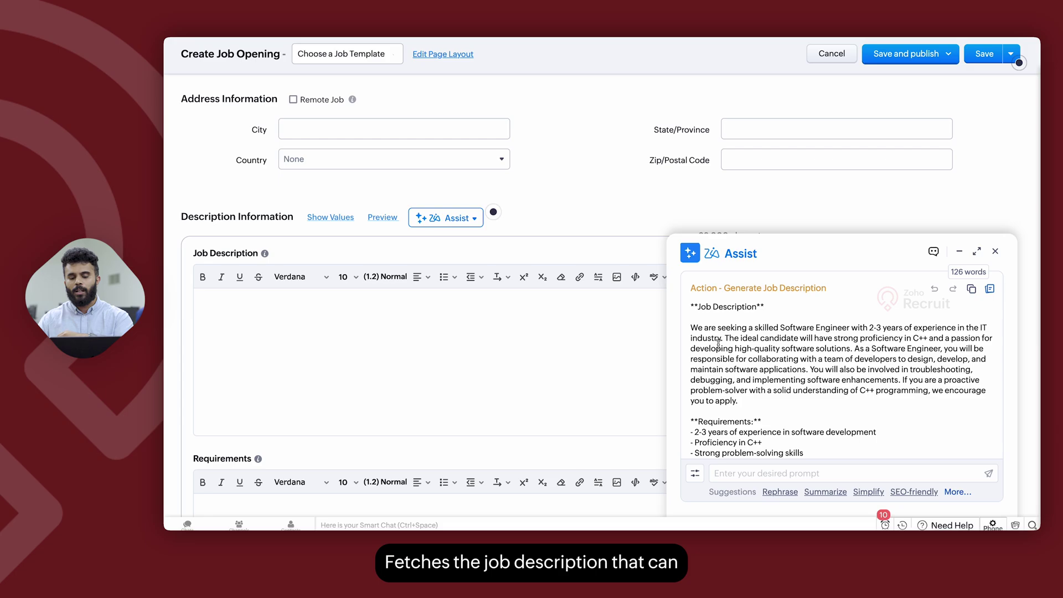
pyautogui.scroll(-2, 741, 386)
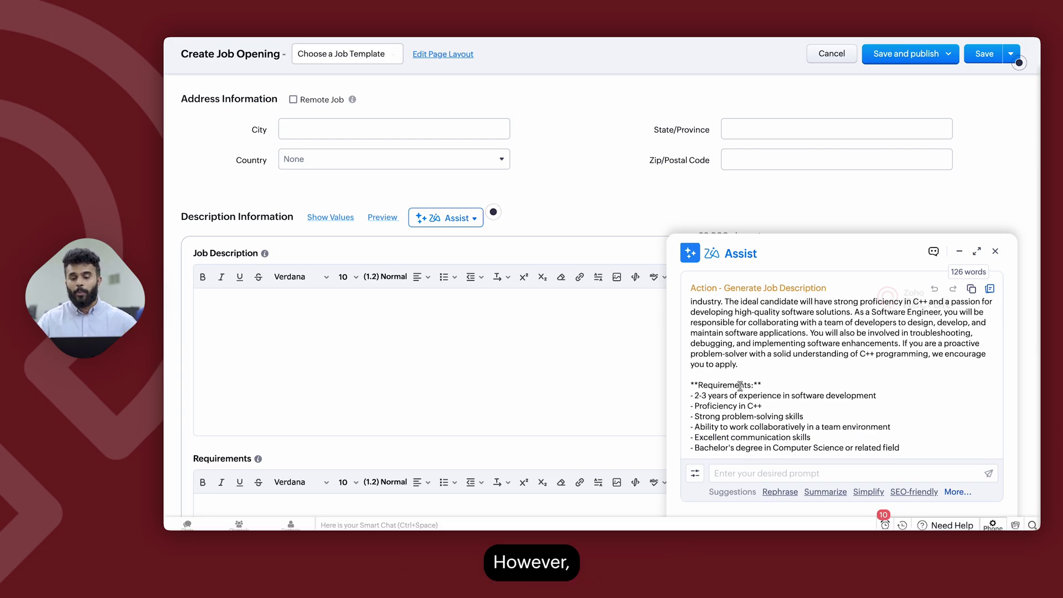
pyautogui.click(996, 252)
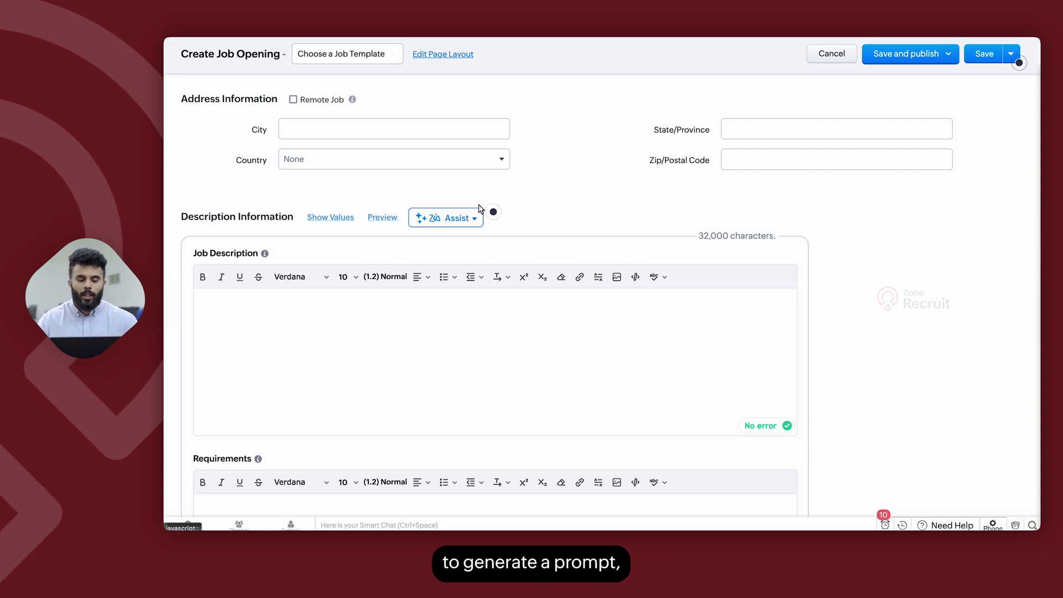
# Choose Open Prompt from Zia Assist to write a custom job description prompt
pyautogui.click(460, 217)
pyautogui.click(452, 259)
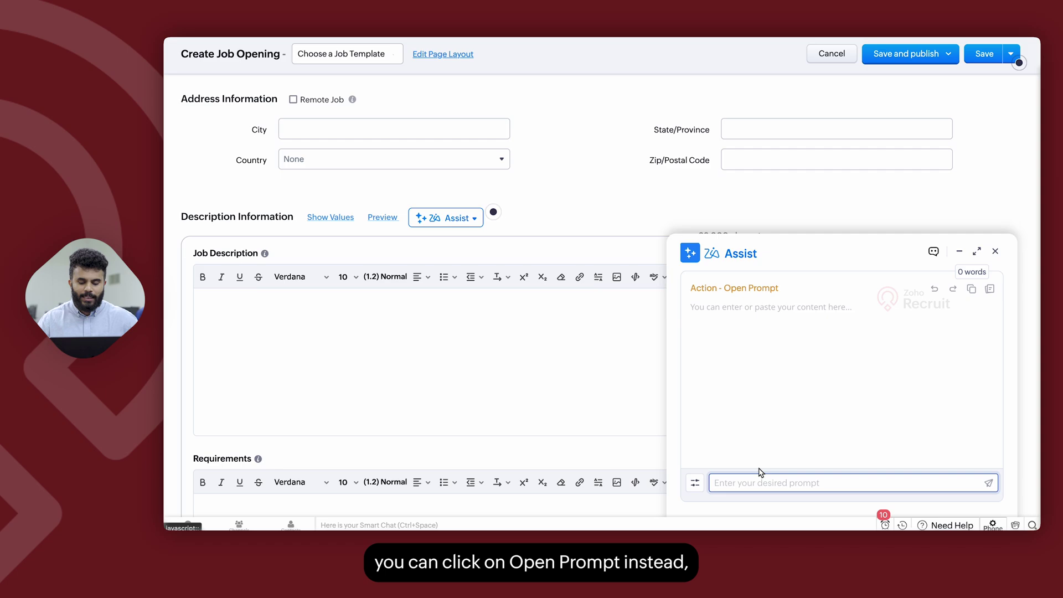